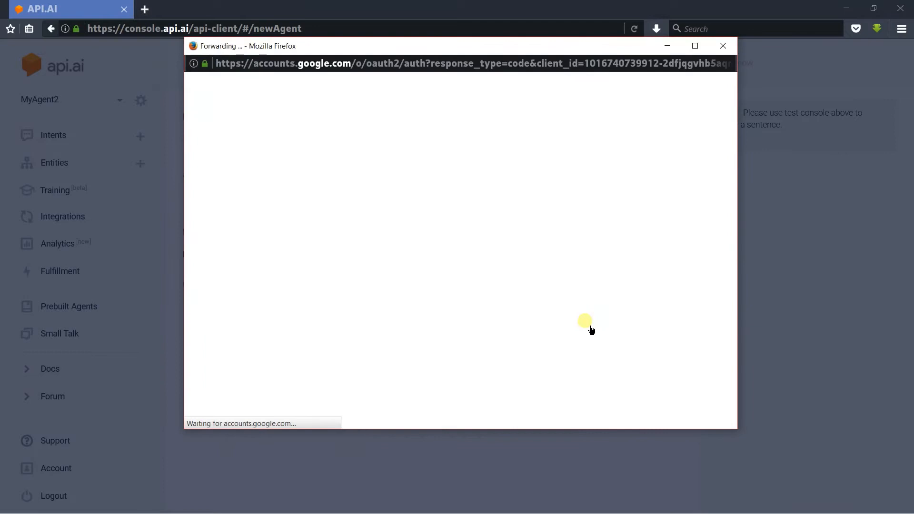
Step: Sign in to API.AI with the Google account, allow access, and start the agent name
left_click(487, 205)
left_click(543, 337)
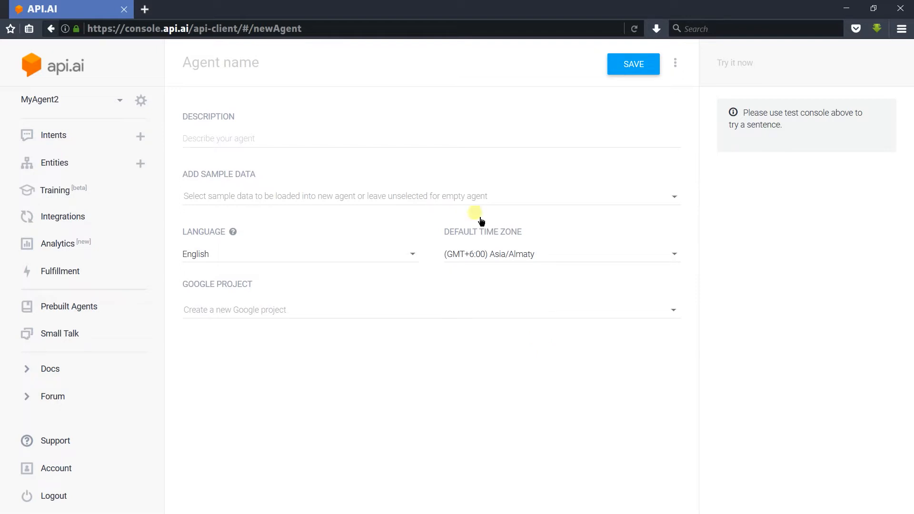
left_click(301, 67)
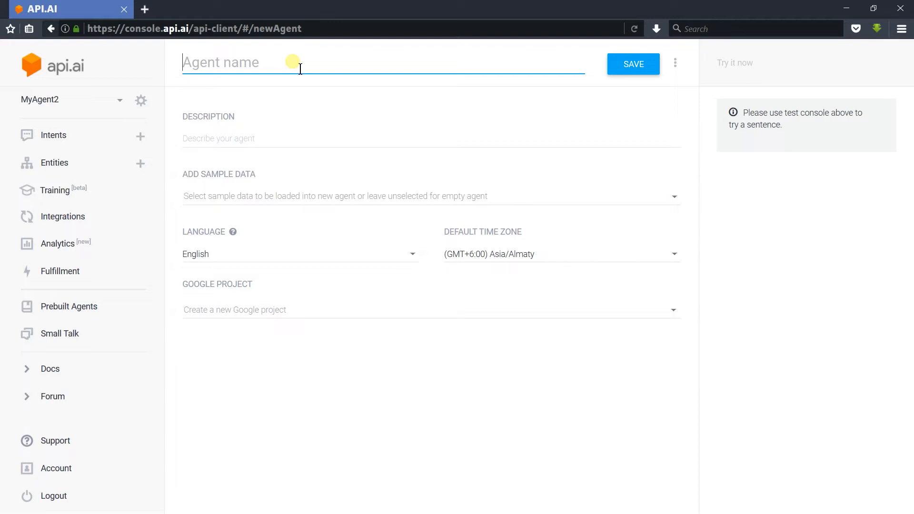
Step: Enter agent name 'MyApp' and description 'MyApp, For Basic understanding of API.AI'
type("MyApp")
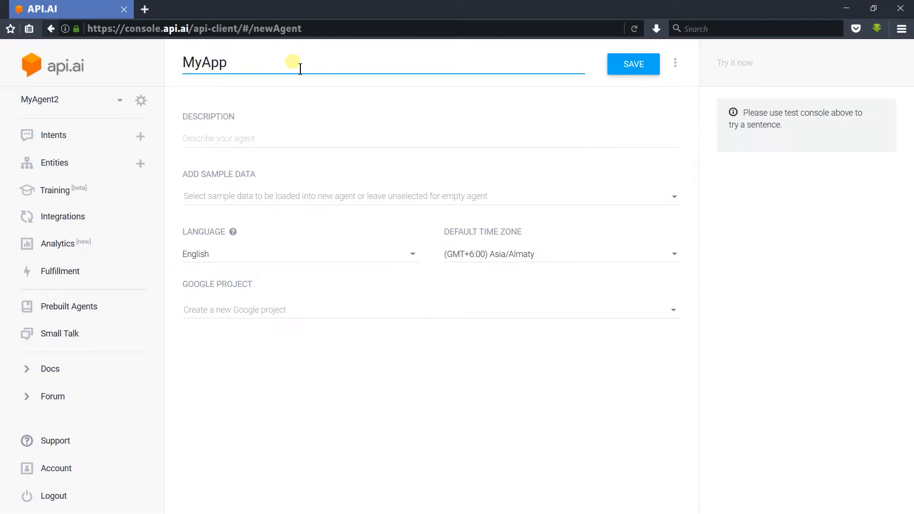
left_click(292, 145)
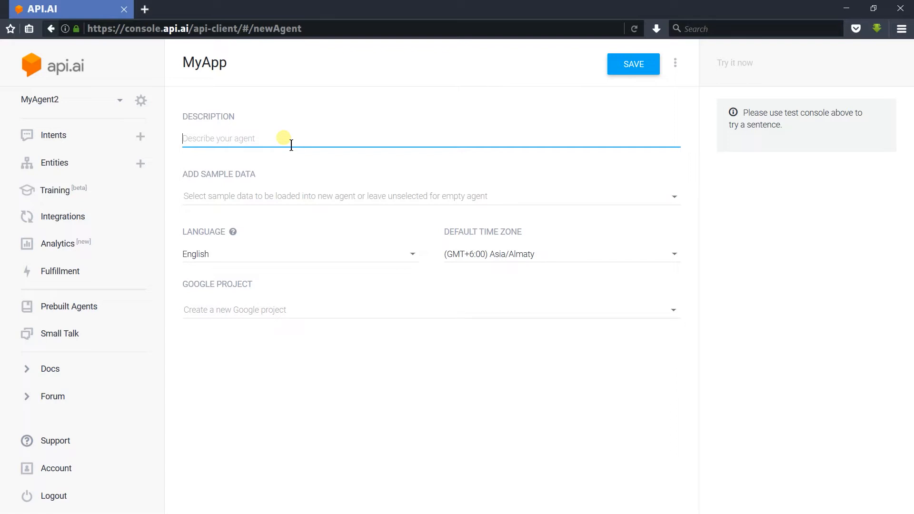
type("MyApp, For Basic understanding of AP")
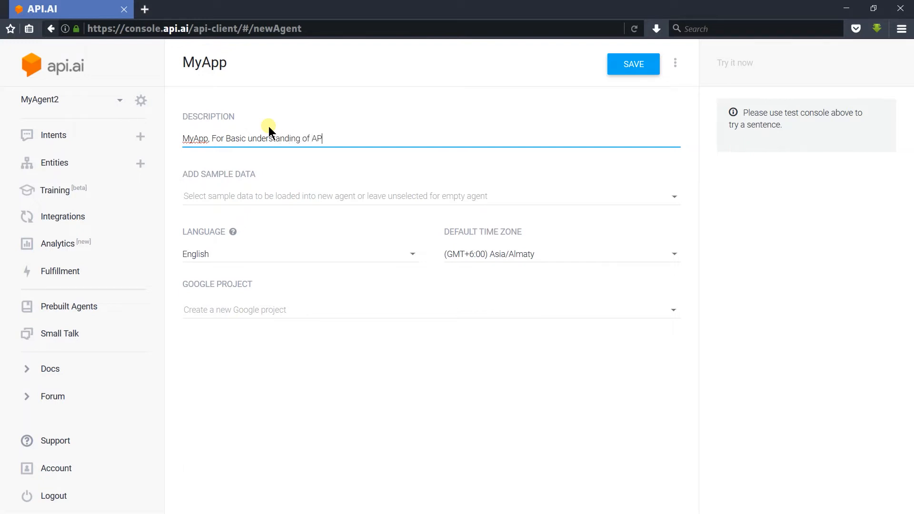
type("I.AI")
left_click(357, 196)
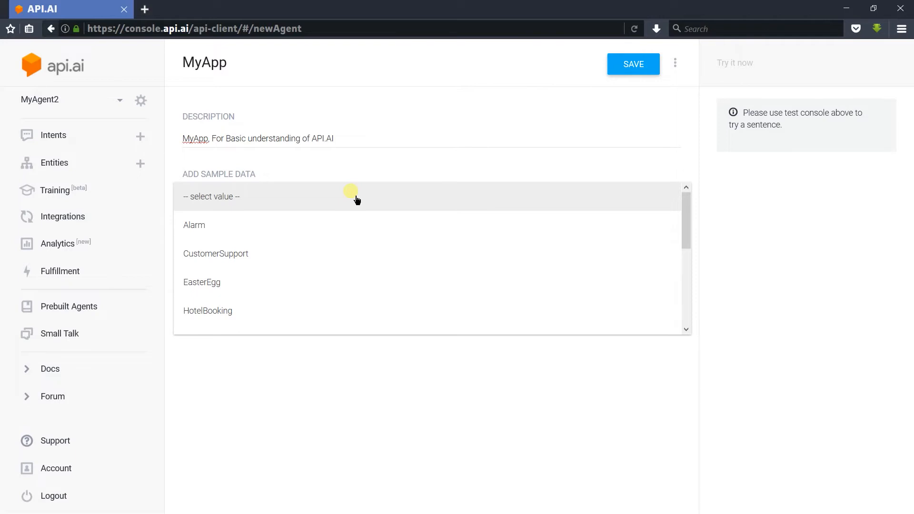
Step: Keep English as the agent language and set the time zone to Asia/Colombo
left_click(352, 171)
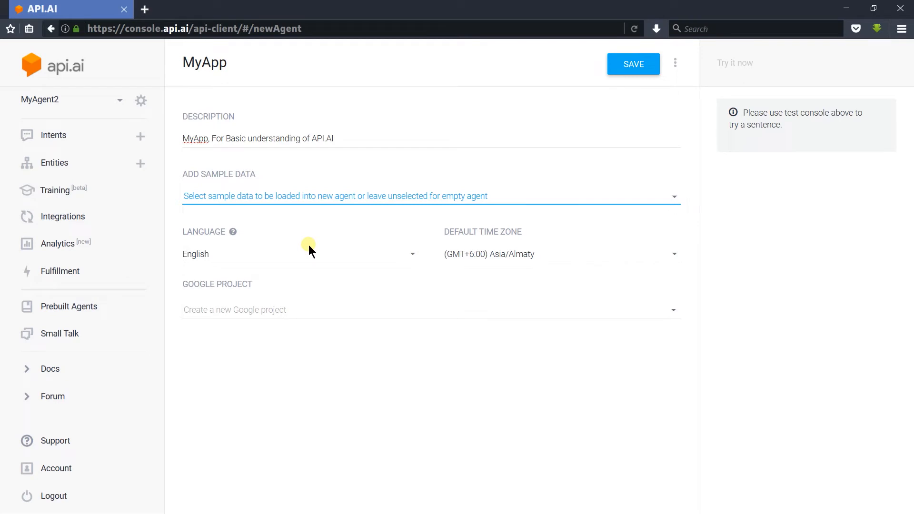
left_click(296, 254)
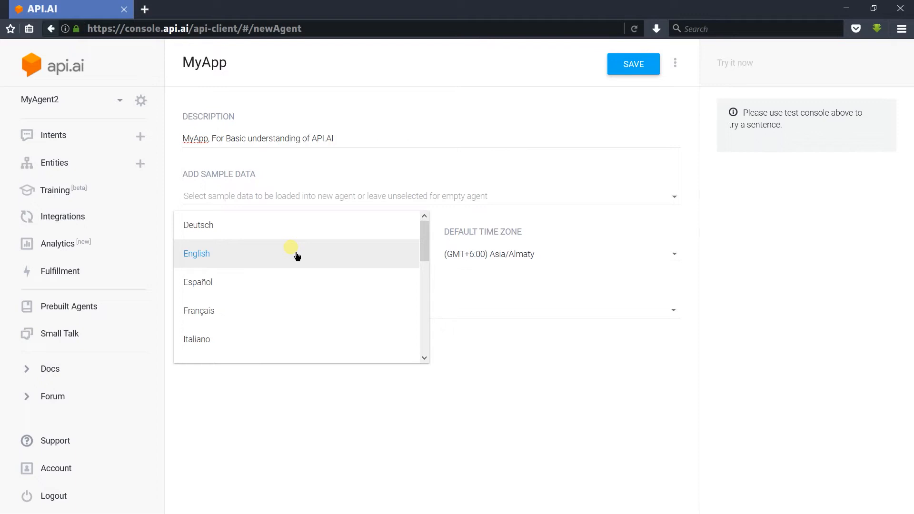
left_click(297, 255)
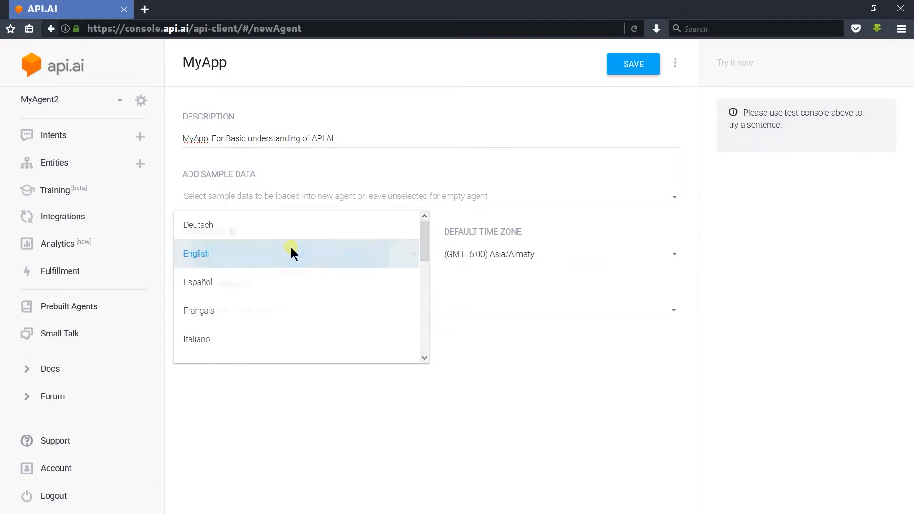
left_click(492, 257)
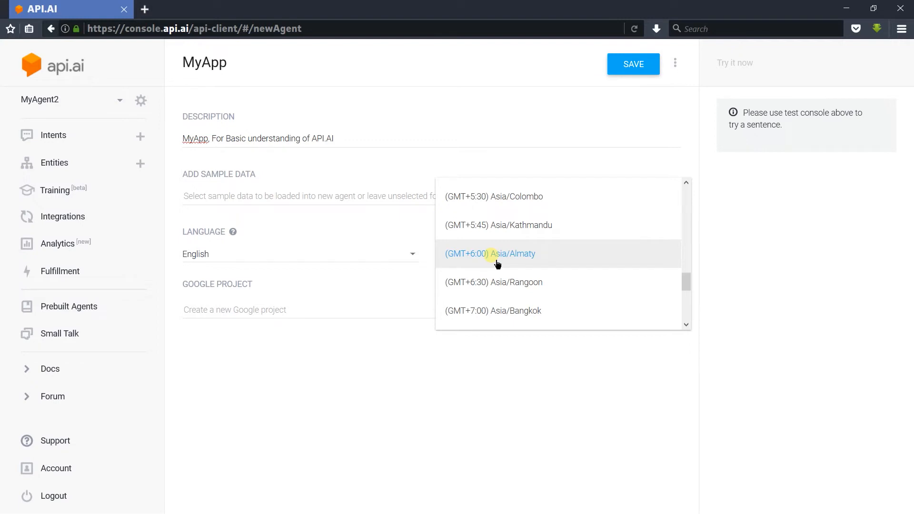
left_click(530, 208)
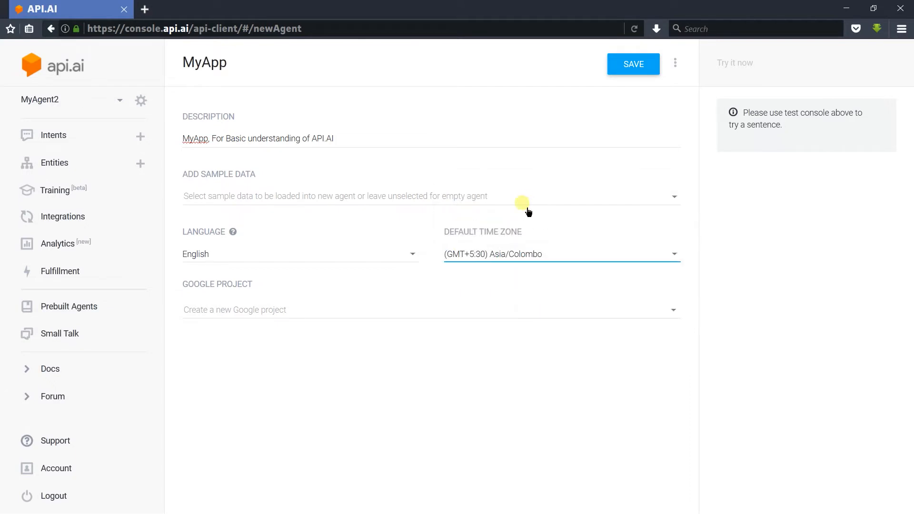
Step: Choose 'Create a new Google project' and save the MyApp agent
left_click(377, 310)
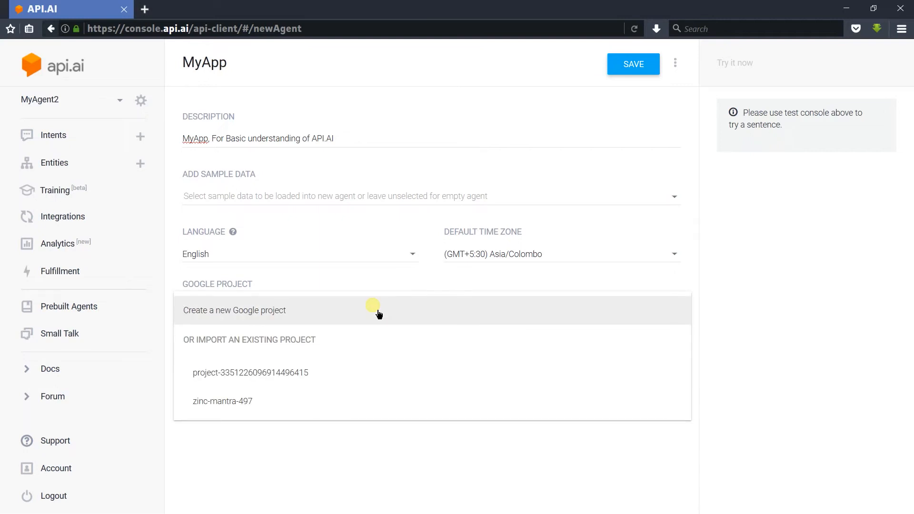
left_click(356, 298)
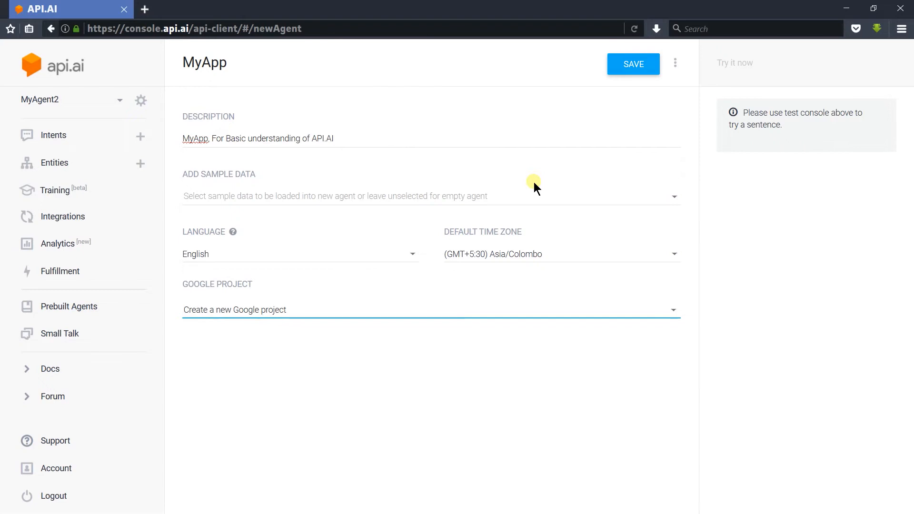
left_click(629, 73)
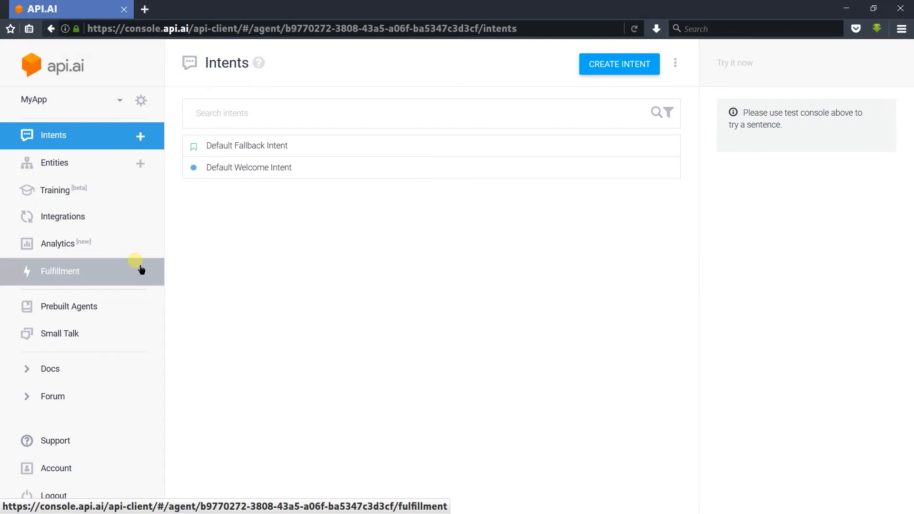
Step: Open MyApp's settings with the gear icon beside the agent name
left_click(149, 107)
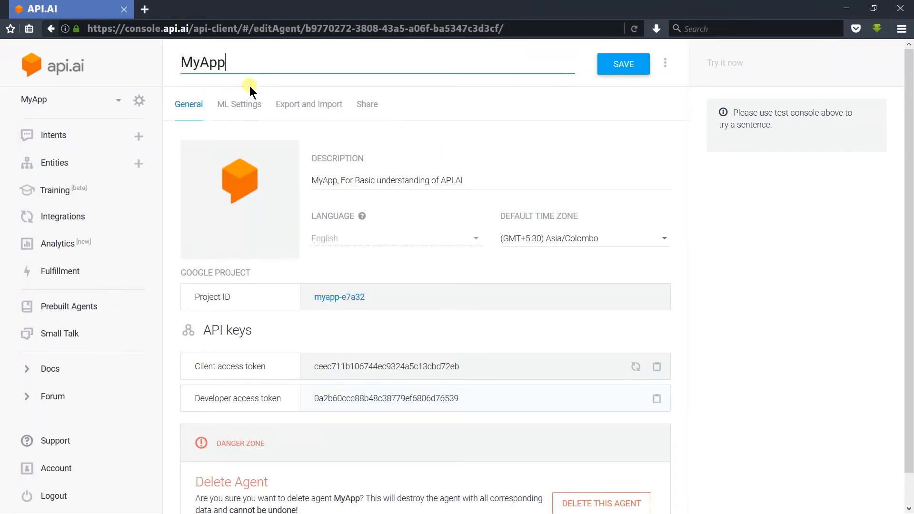
Step: Follow the Project ID link myapp-e7a32 to the Google Cloud project
left_click(361, 185)
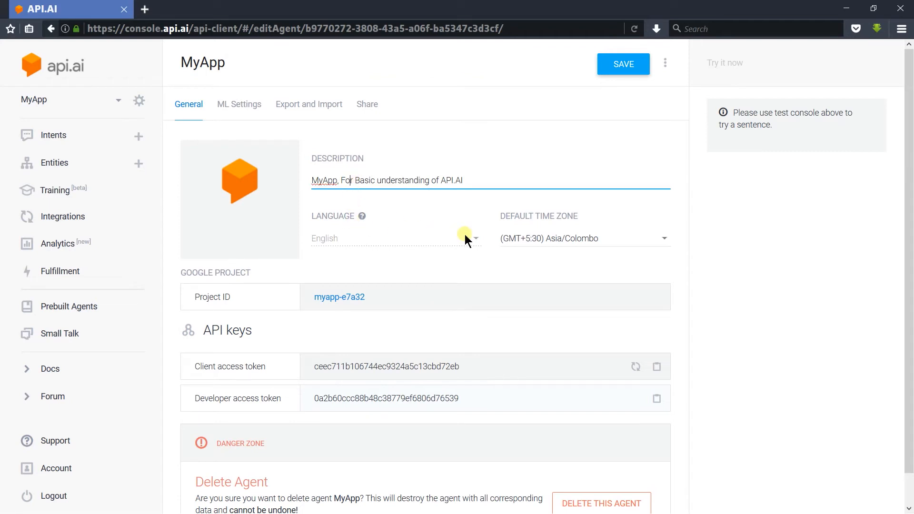
mouse_move(258, 186)
scroll(279, 205, "down", 1)
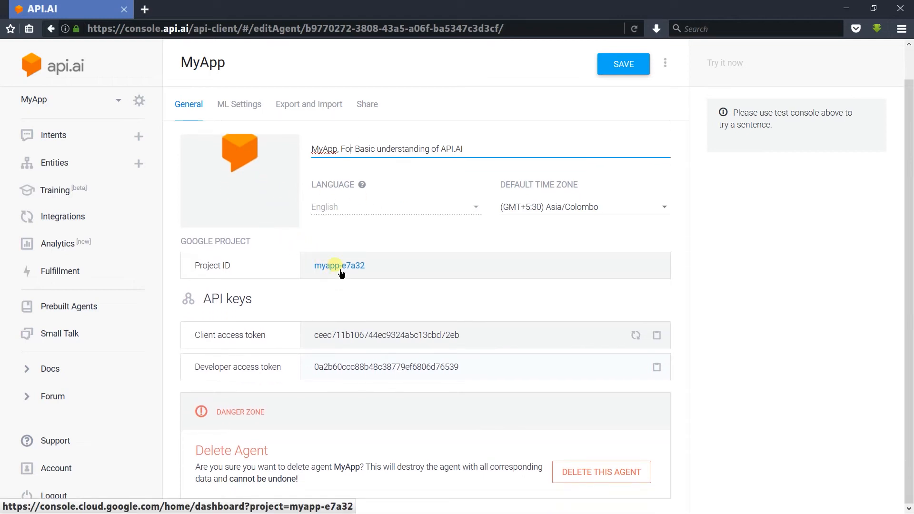
left_click(340, 269)
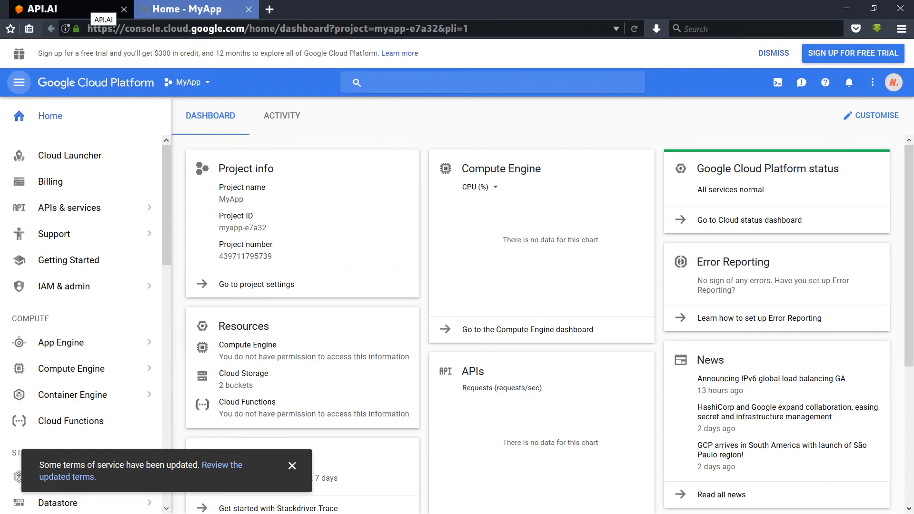
Step: Go back to the API.AI tab after reviewing the MyApp Cloud dashboard
left_click(95, 10)
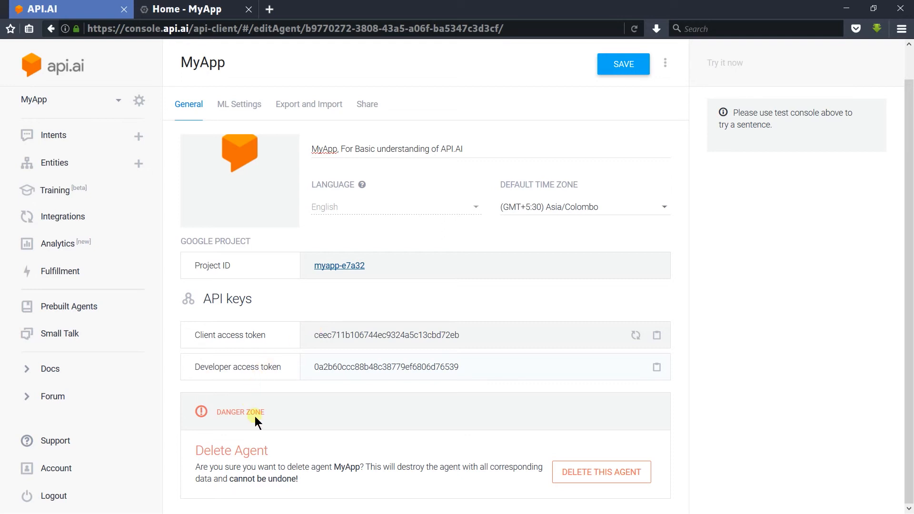
Step: Cancel the agent deletion prompt and view the ML Settings tab
left_click(600, 468)
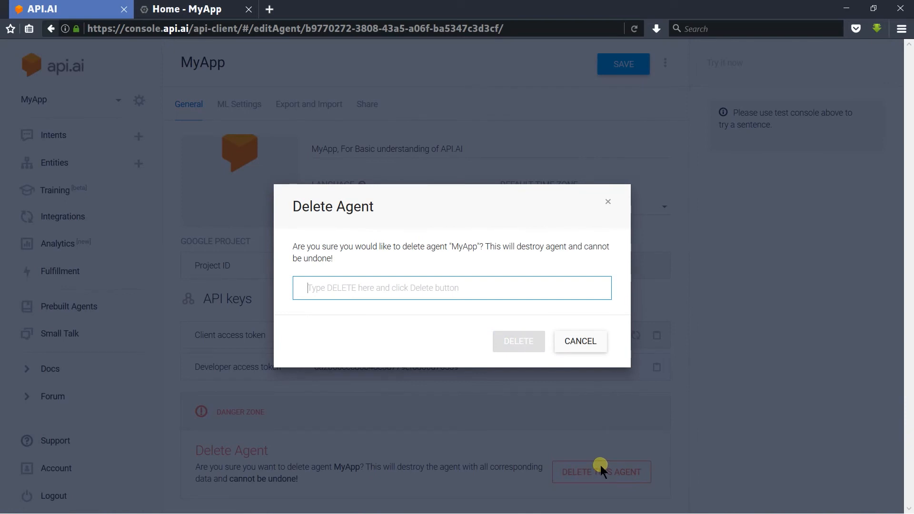
left_click(575, 342)
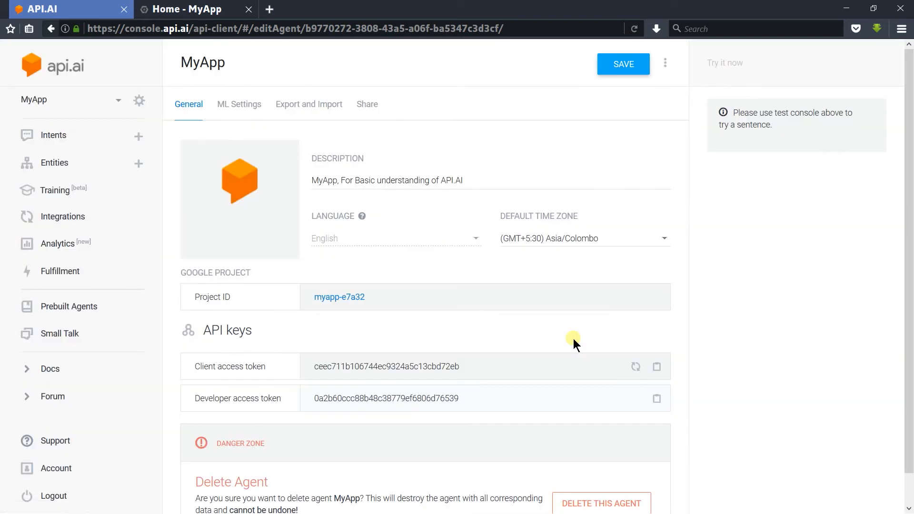
left_click(240, 107)
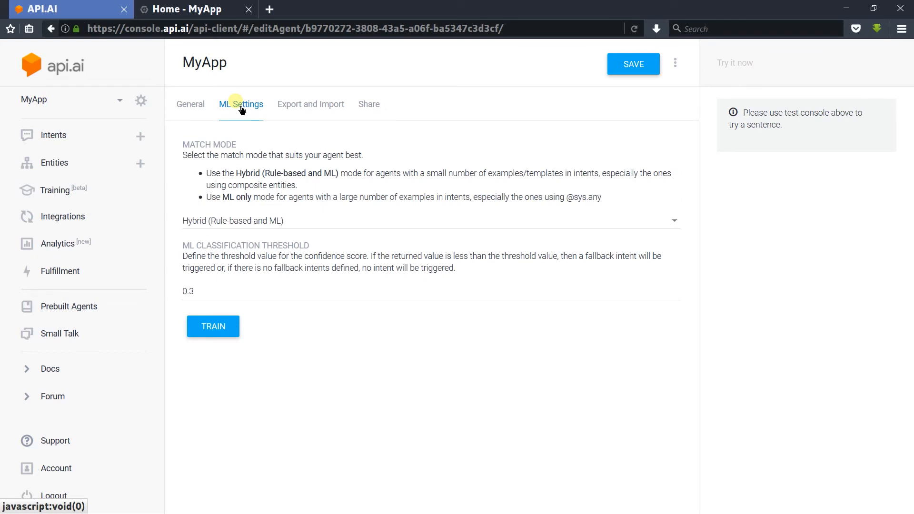
Step: Leave match mode on Hybrid (Rule-based and ML) and view Export and Import
left_click(257, 222)
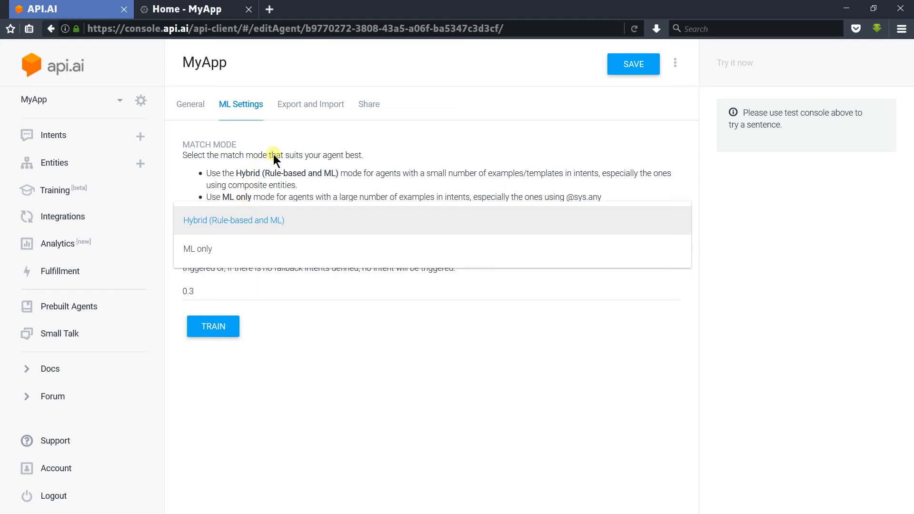
left_click(307, 106)
left_click(311, 111)
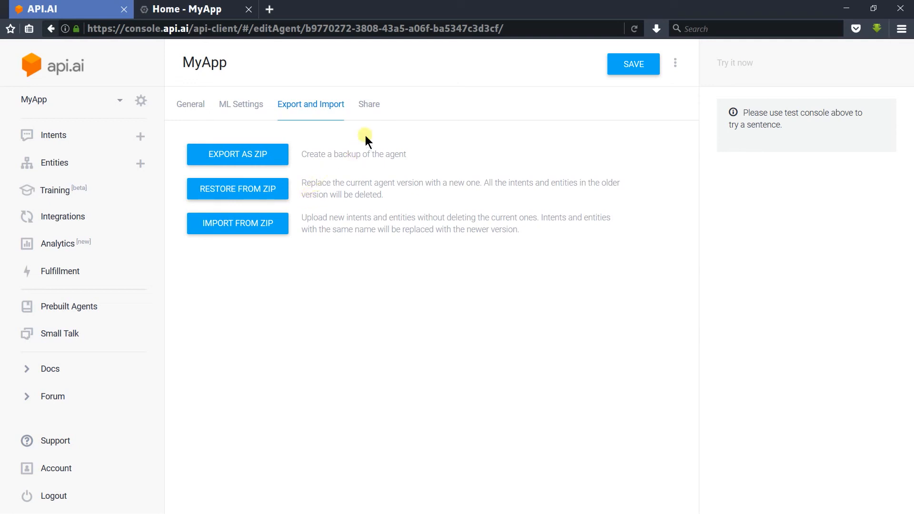
Step: Check the Share tab's invitee roles, then advance to the 'Create First Agent' slide
left_click(382, 113)
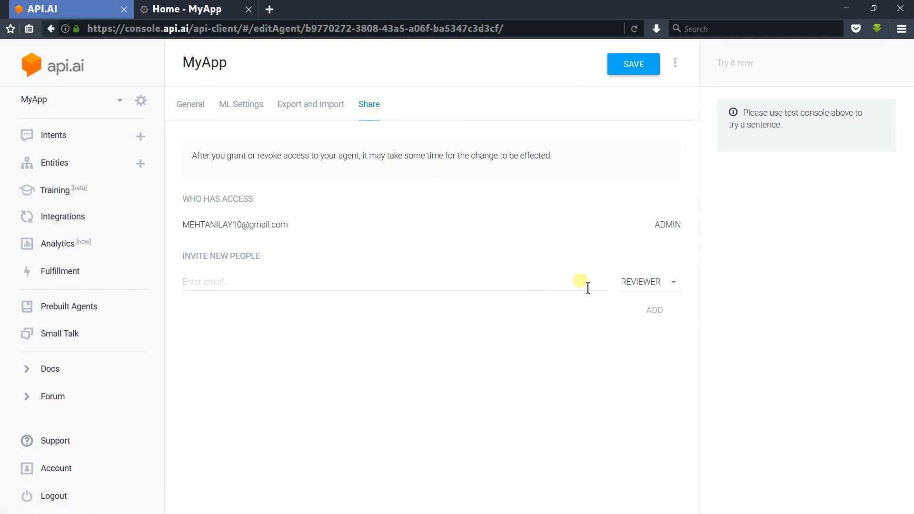
left_click(667, 291)
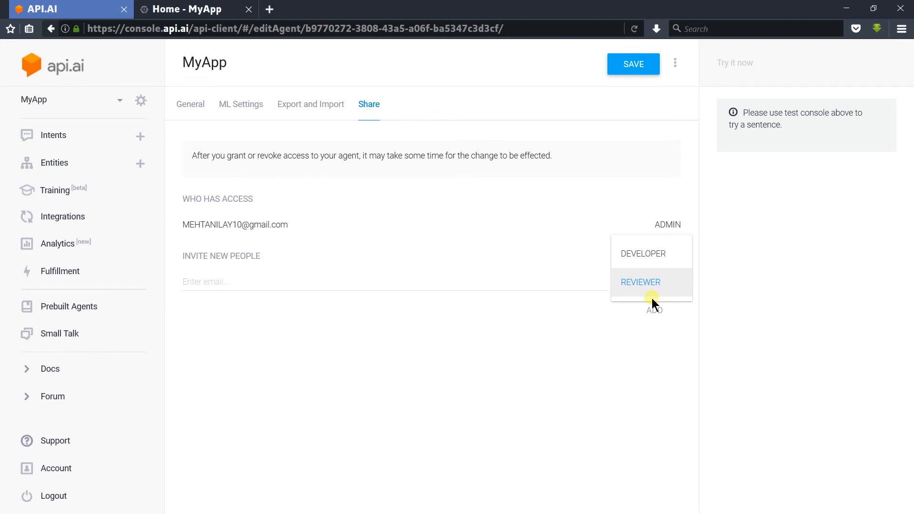
key("alt+Tab")
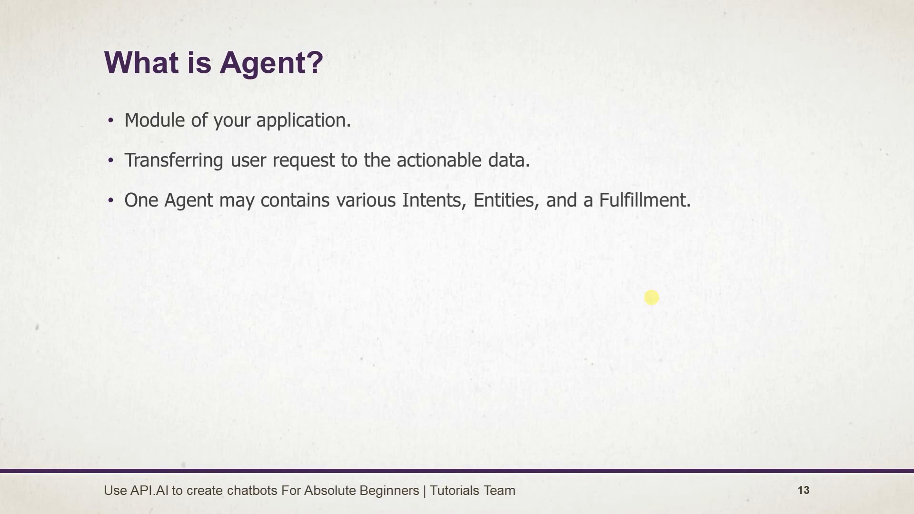
key("Right")
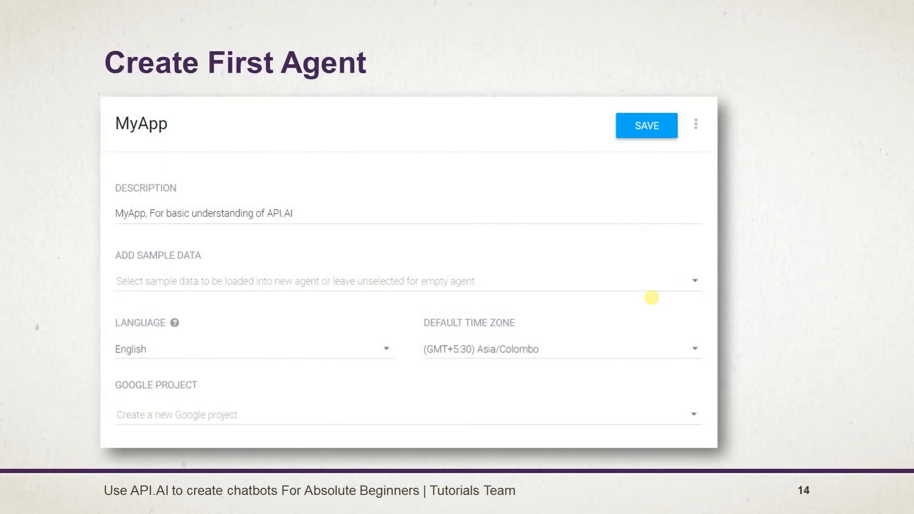